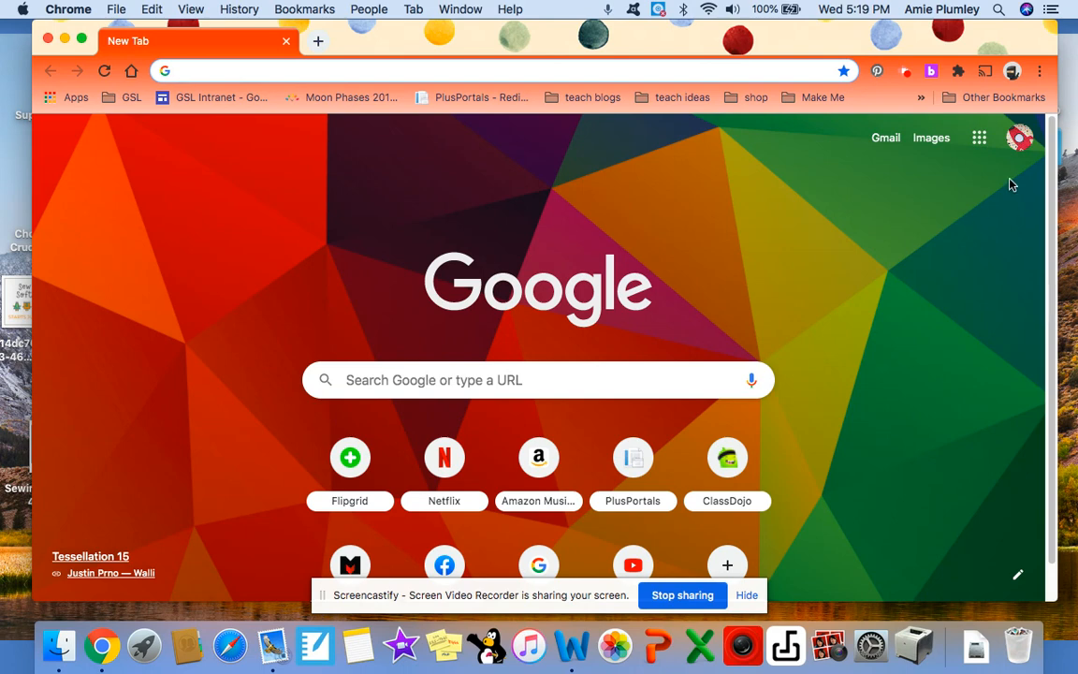
Step: Open Google Classroom and create a new class named Tester Class
click(979, 141)
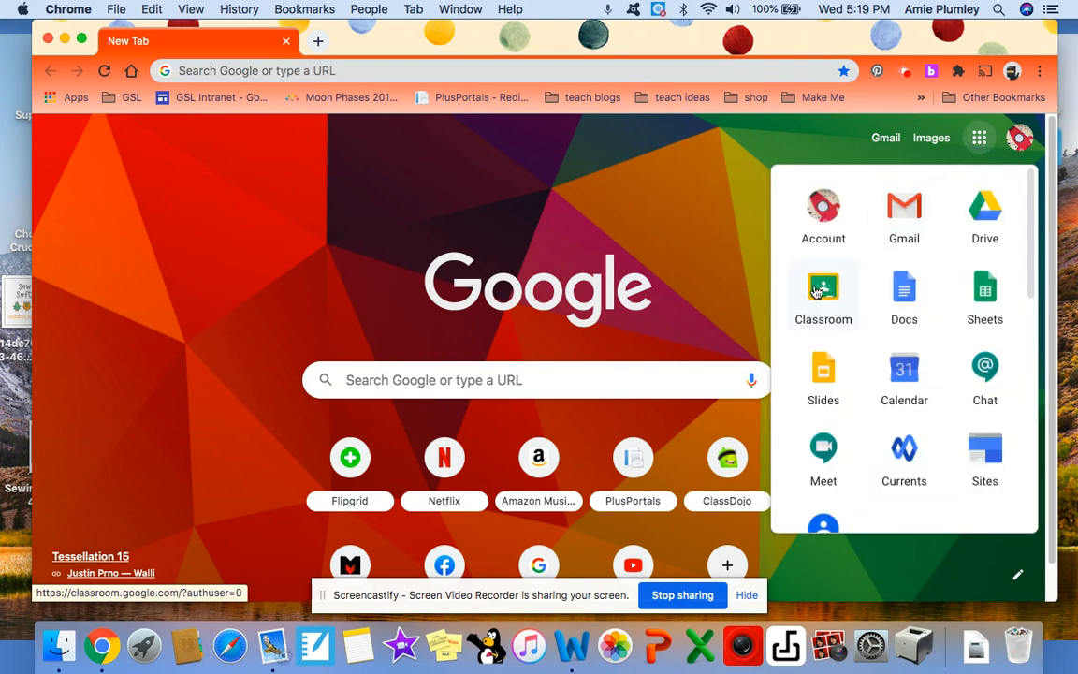
click(823, 290)
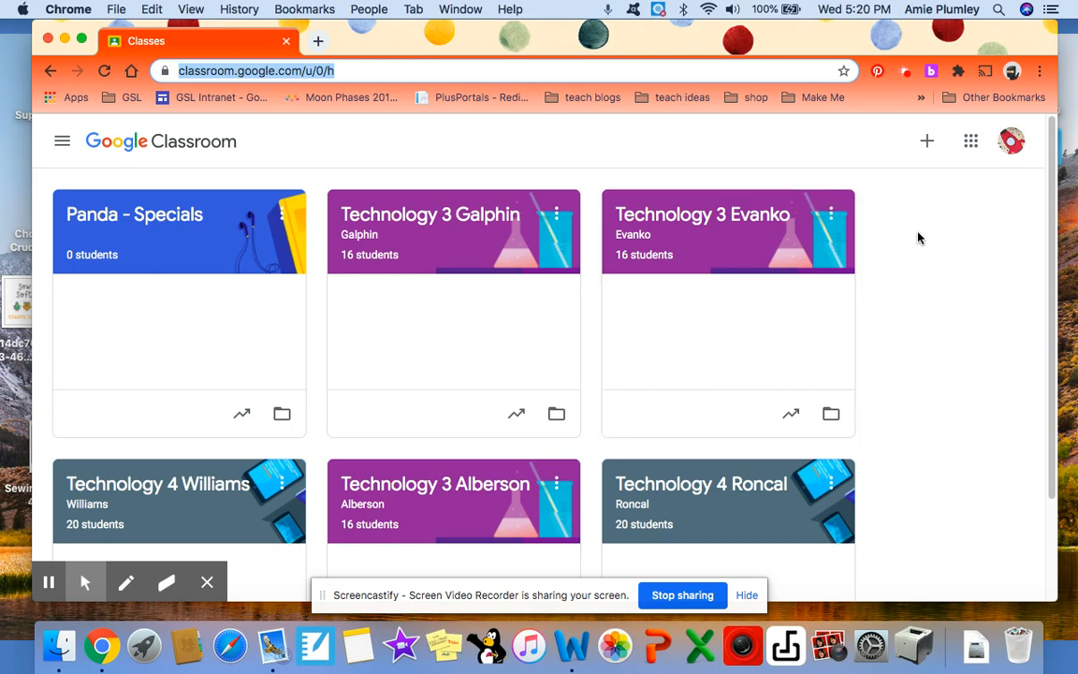
click(926, 147)
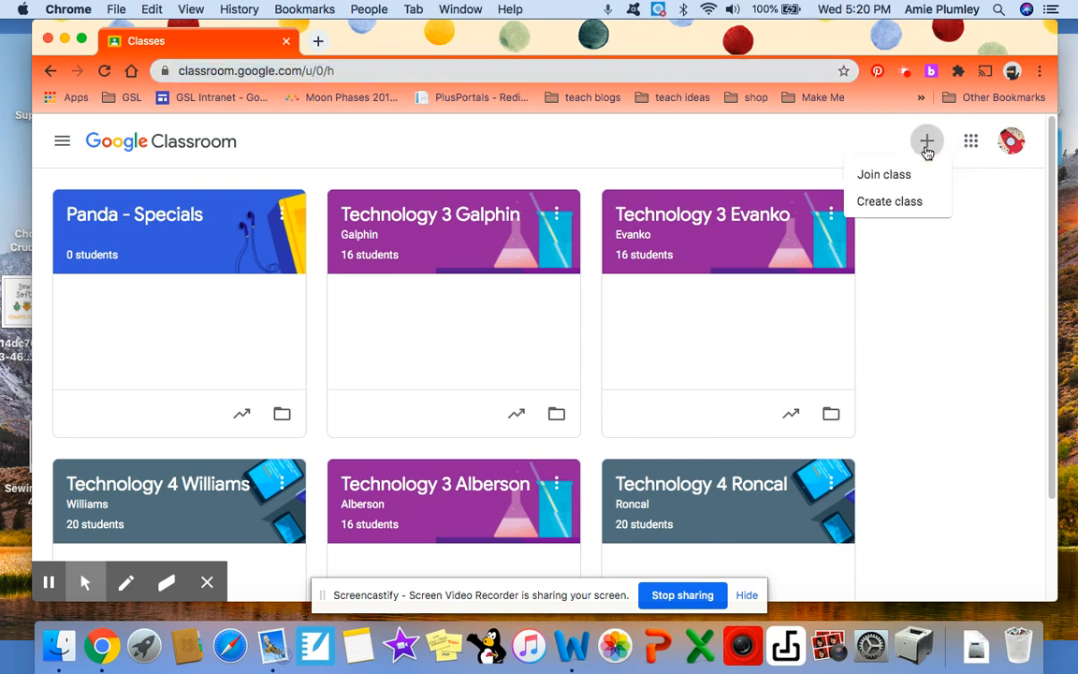
click(898, 205)
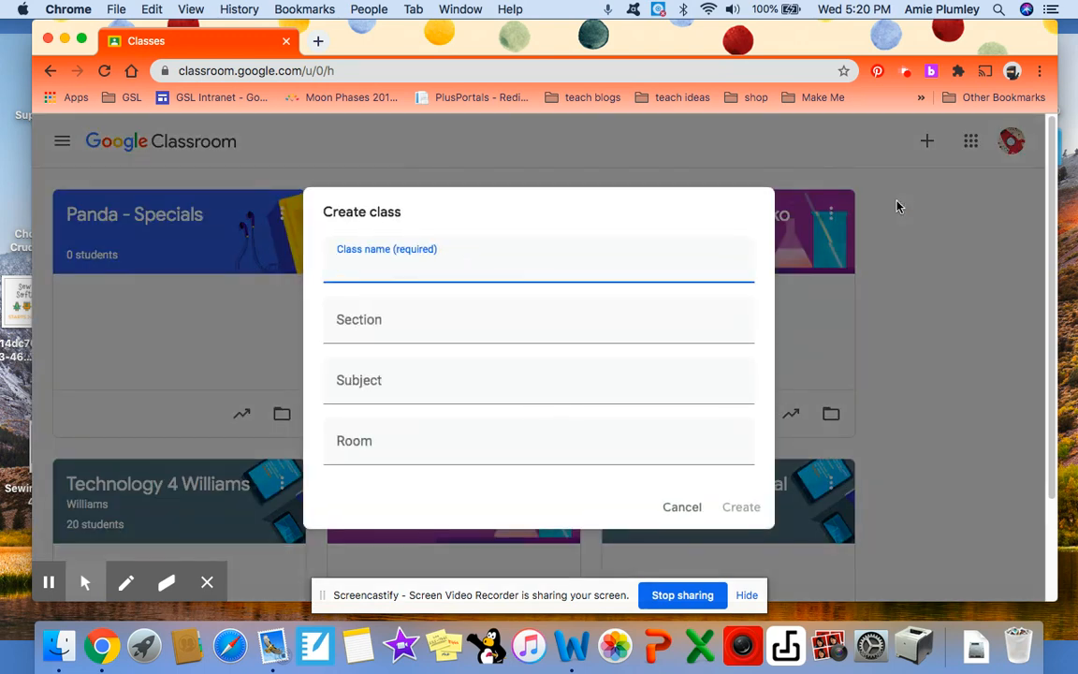
text(Tester Class)
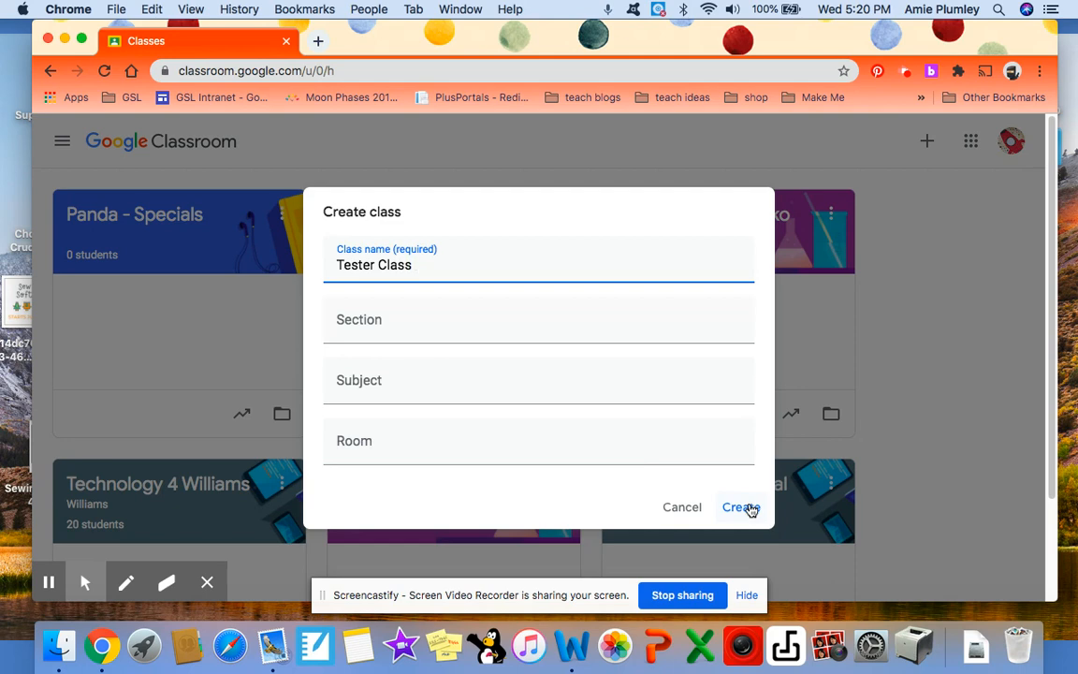
click(741, 507)
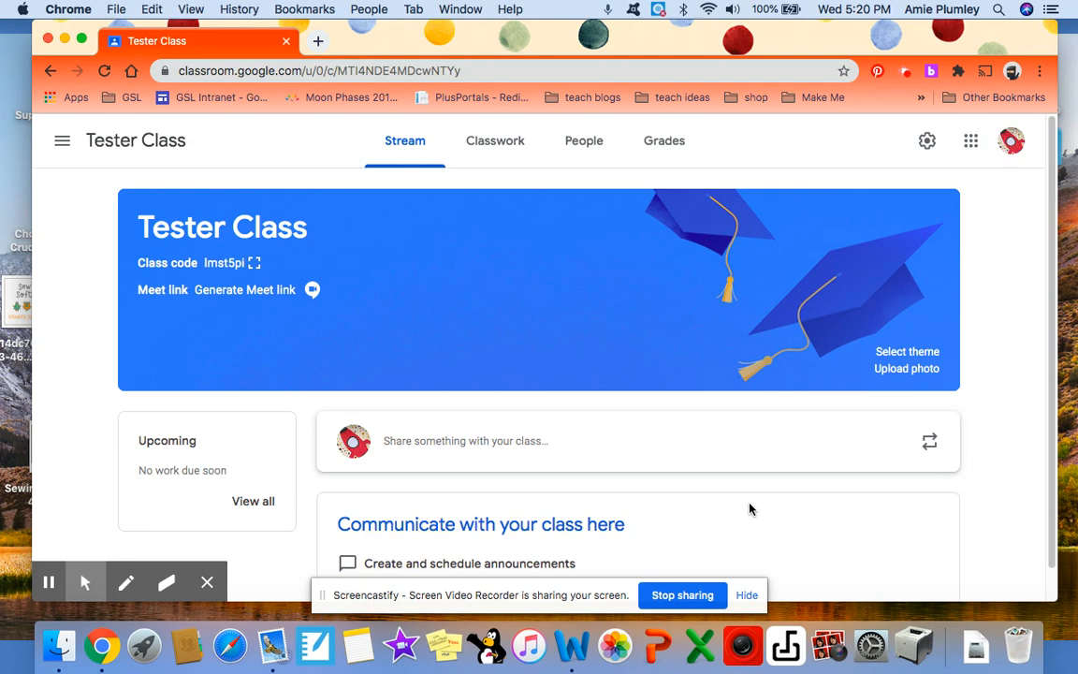
Step: Generate a Meet link for Tester Class, save it as visible to students, and check it by briefly opening the meeting
scroll(749, 508, down, 1)
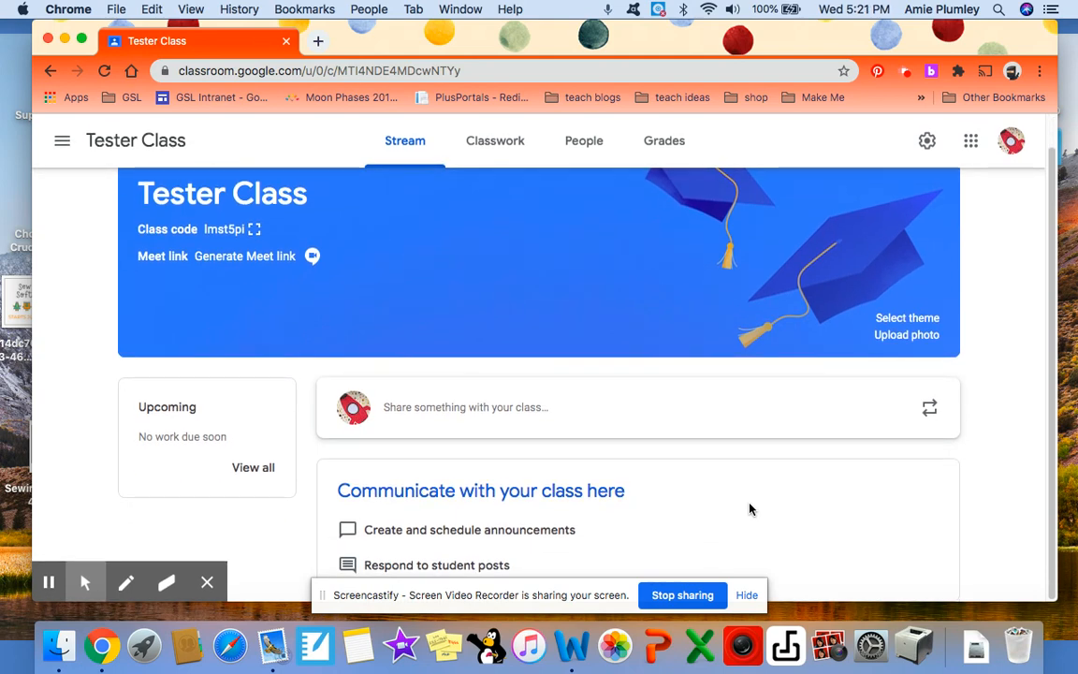
click(203, 259)
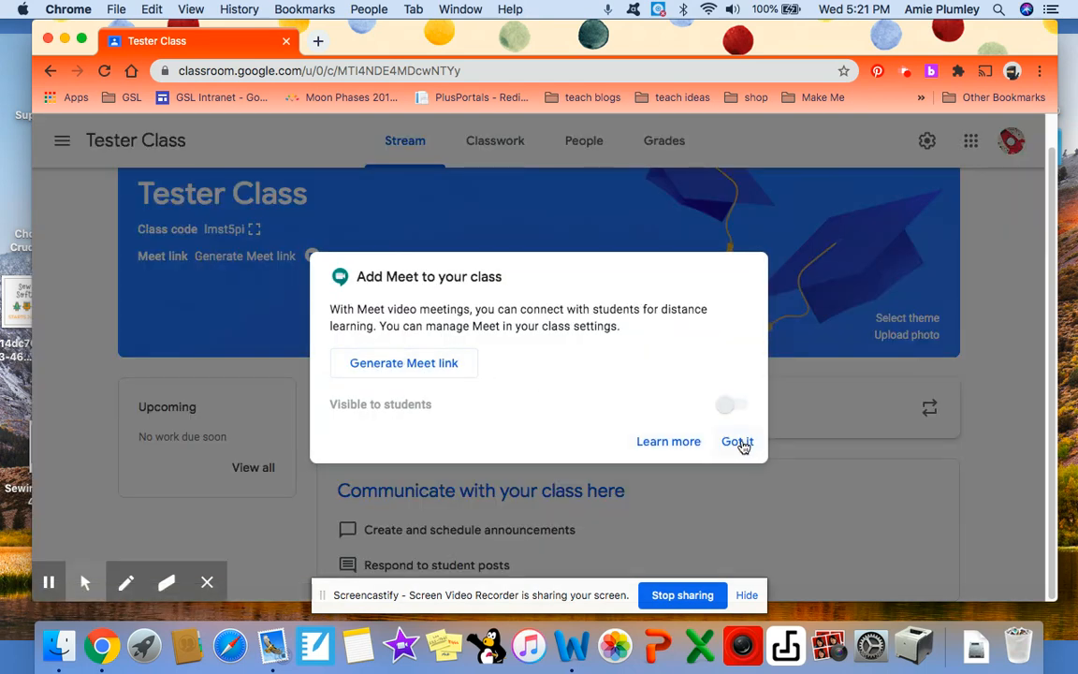
click(735, 408)
click(375, 365)
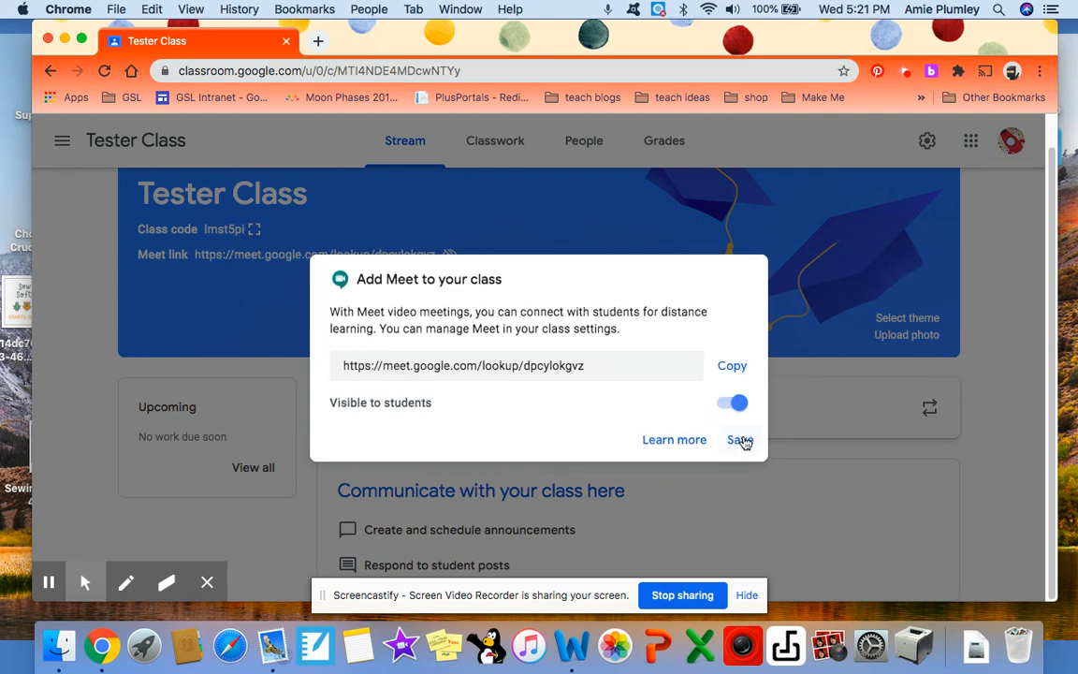
click(739, 439)
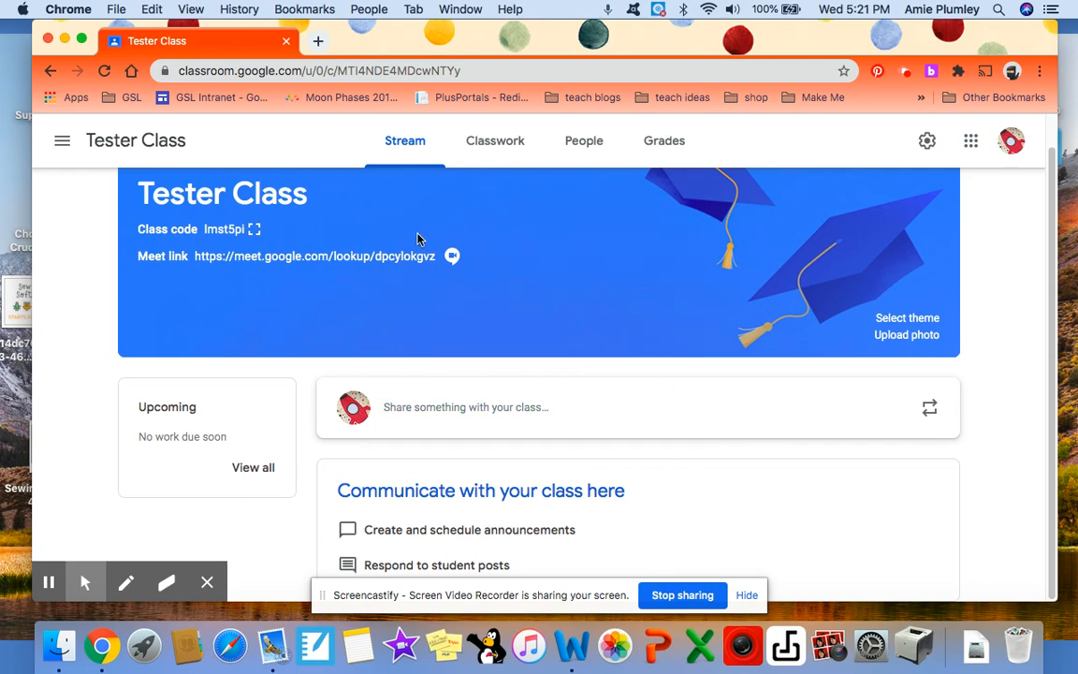
click(372, 255)
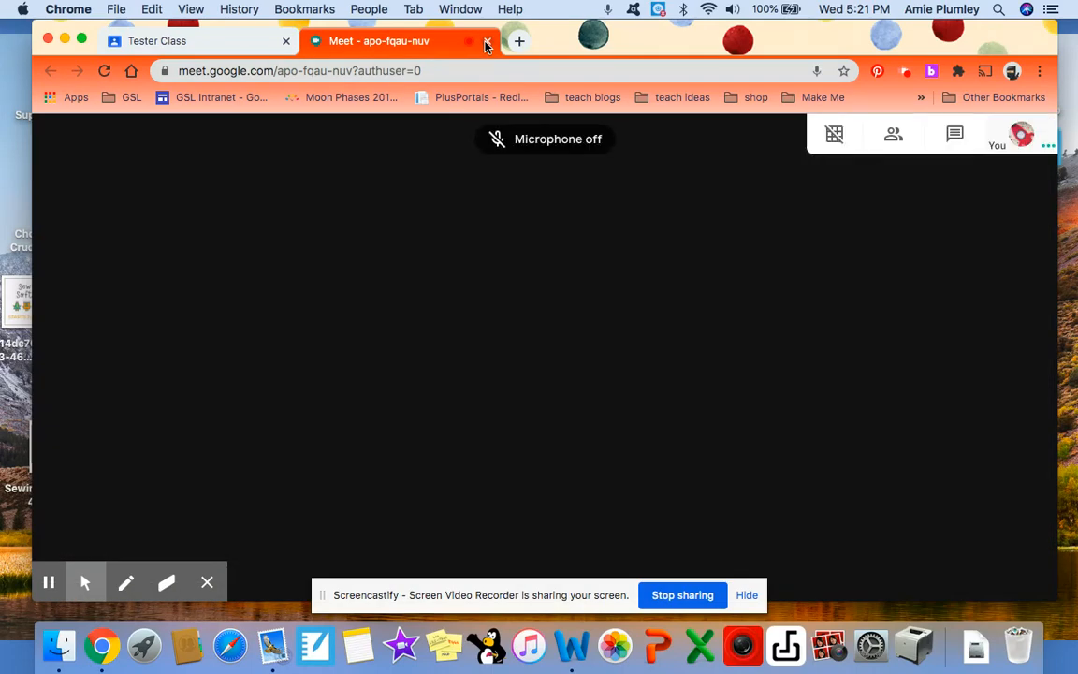
click(486, 43)
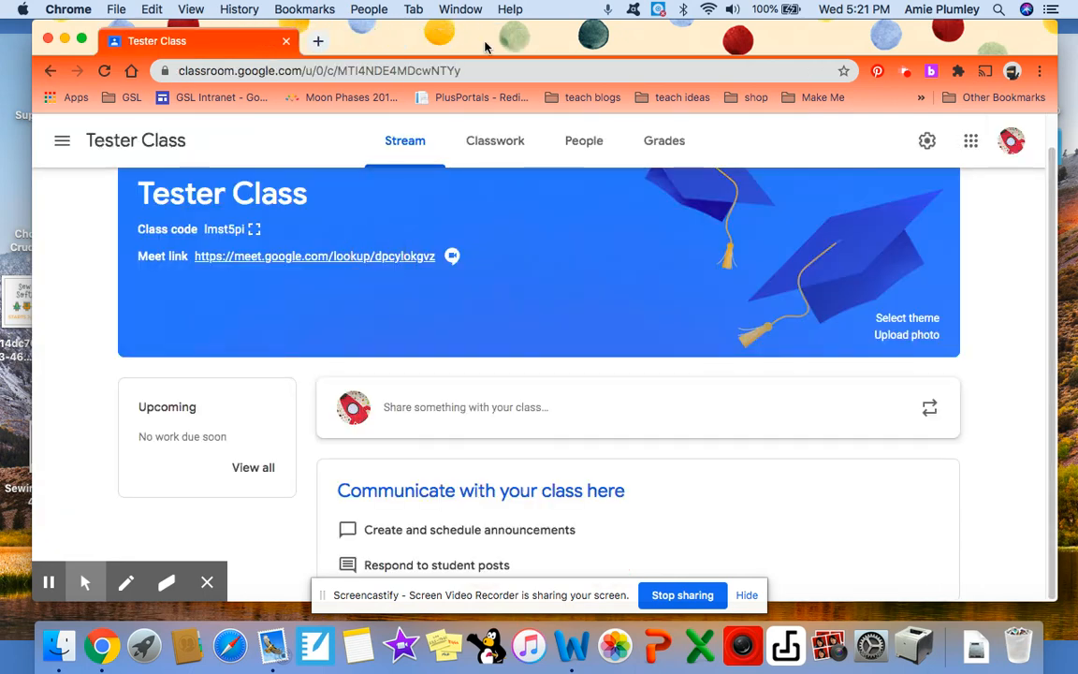
Step: Browse the General themes in the class theme gallery and close it without choosing one
click(902, 320)
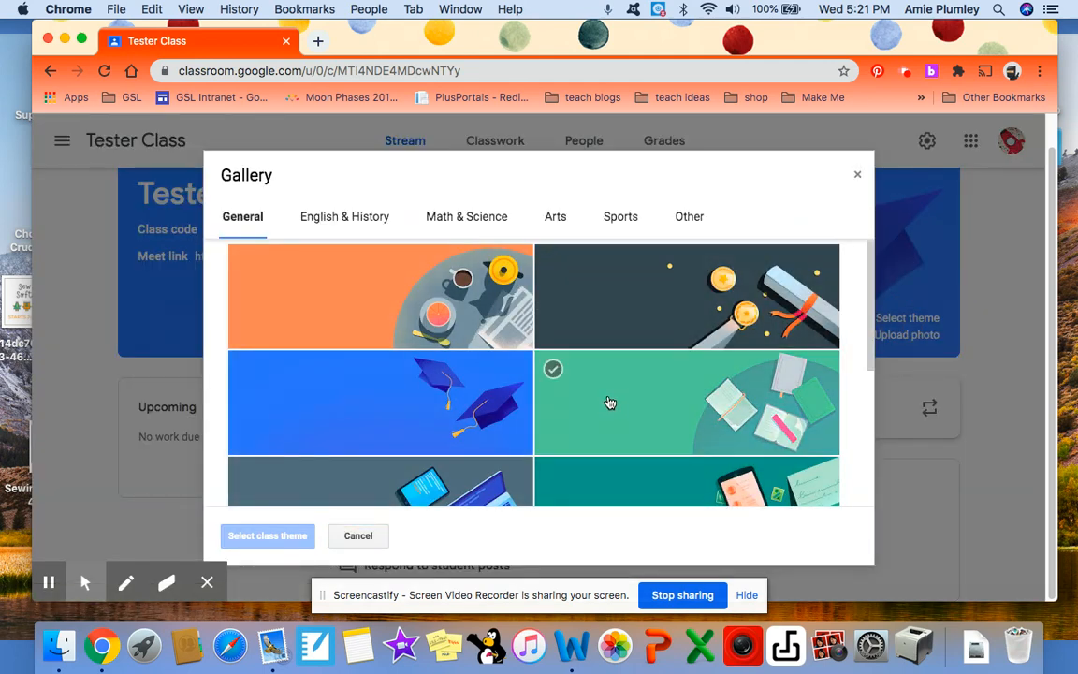
scroll(378, 438, down, 5)
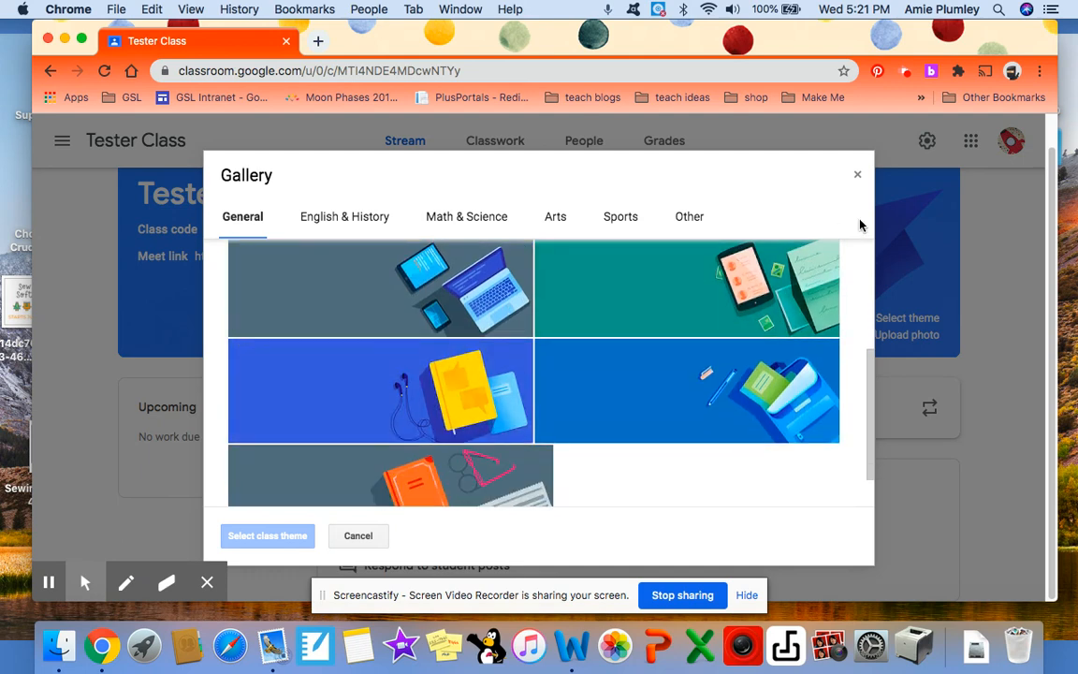
click(857, 174)
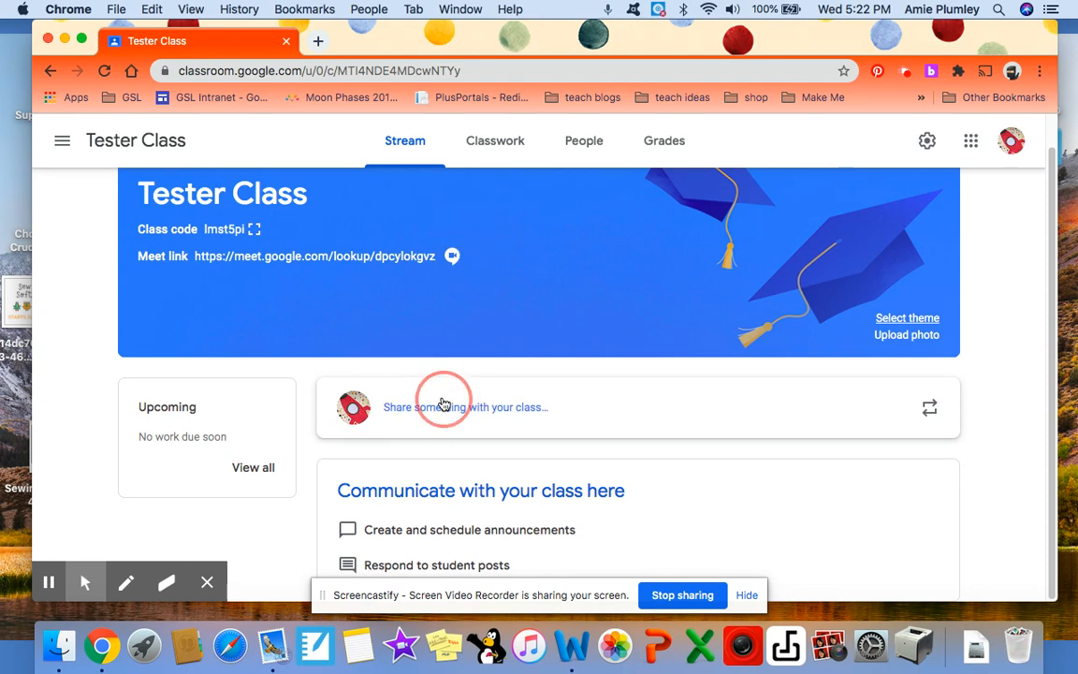
Step: In the class settings, set the Stream permission to Only teachers can post or comment
click(926, 140)
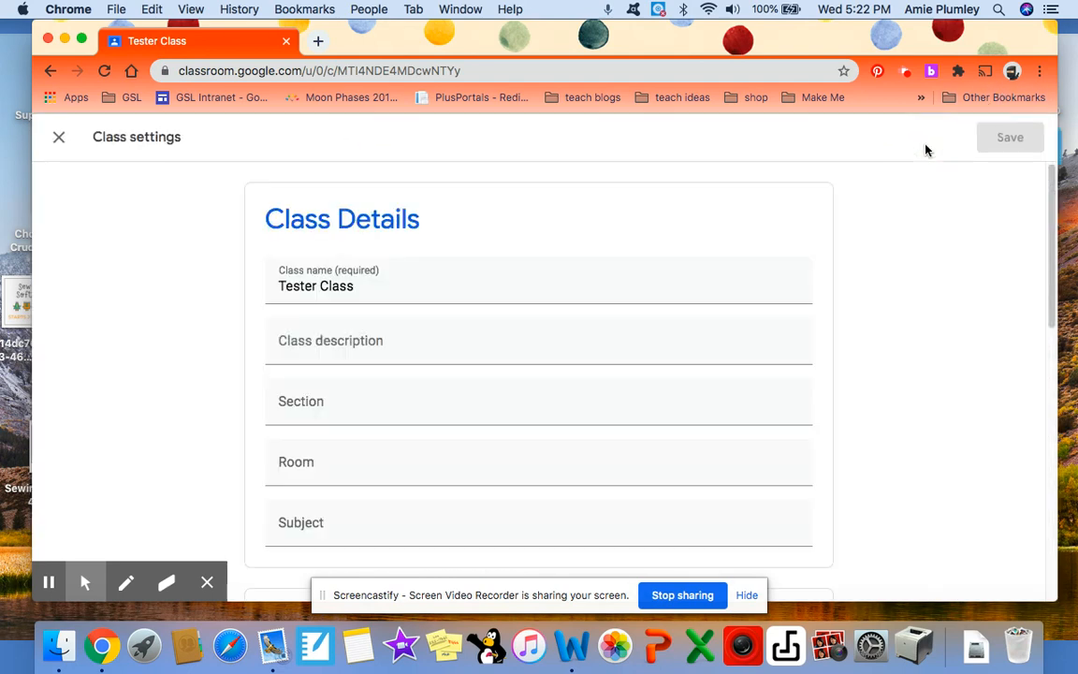
scroll(889, 265, down, 3)
scroll(890, 265, down, 3)
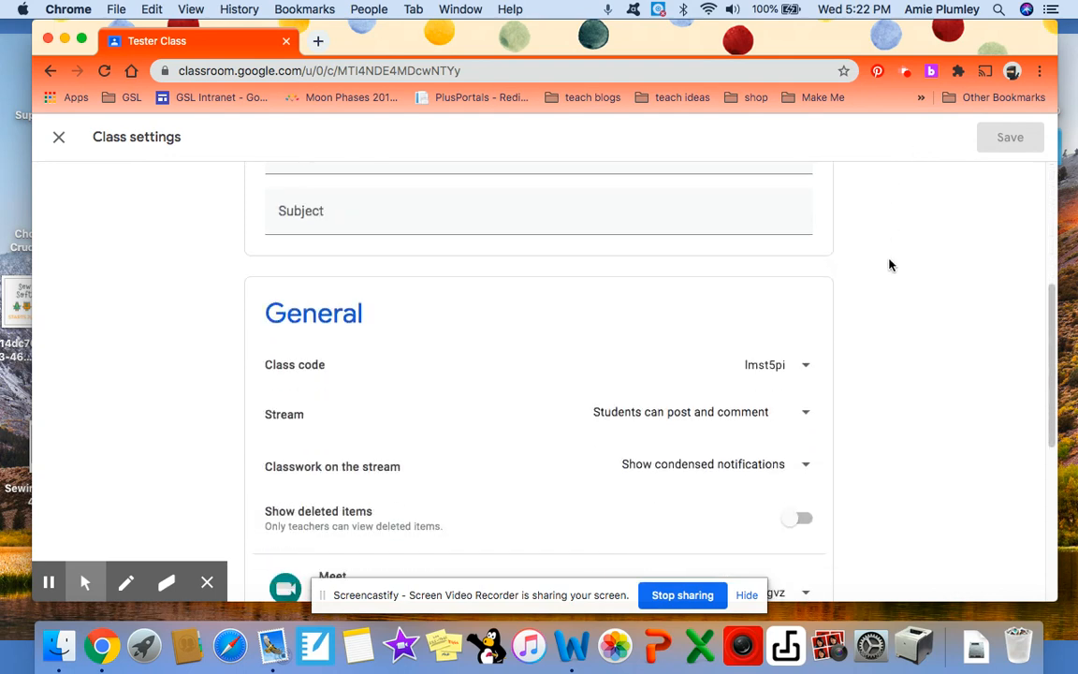
scroll(889, 265, down, 1)
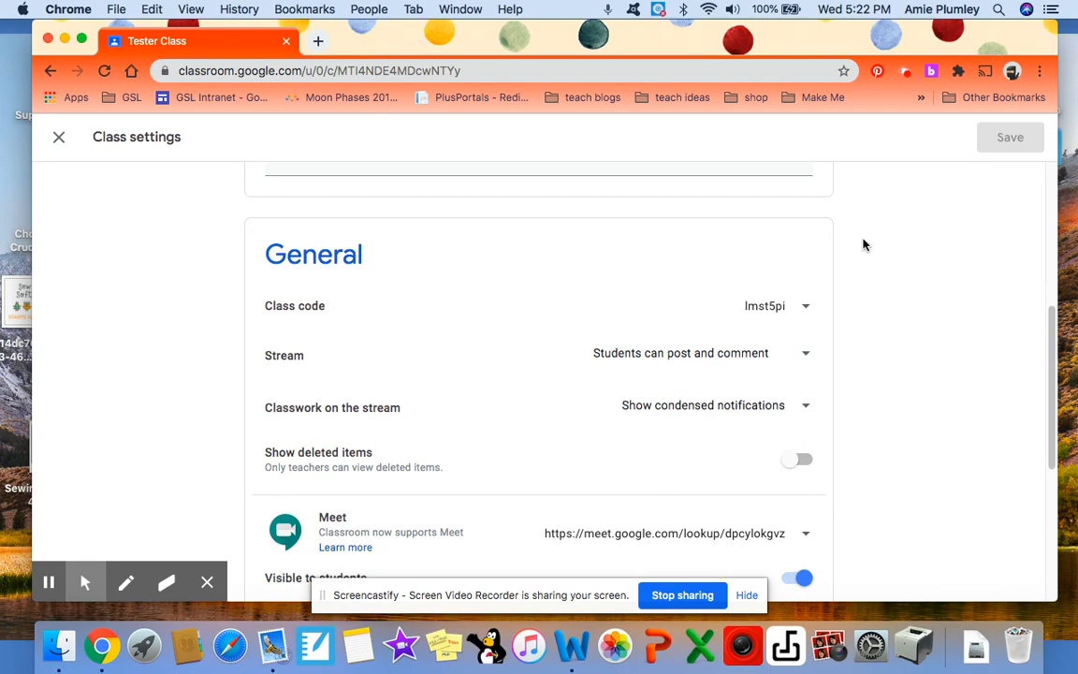
click(809, 355)
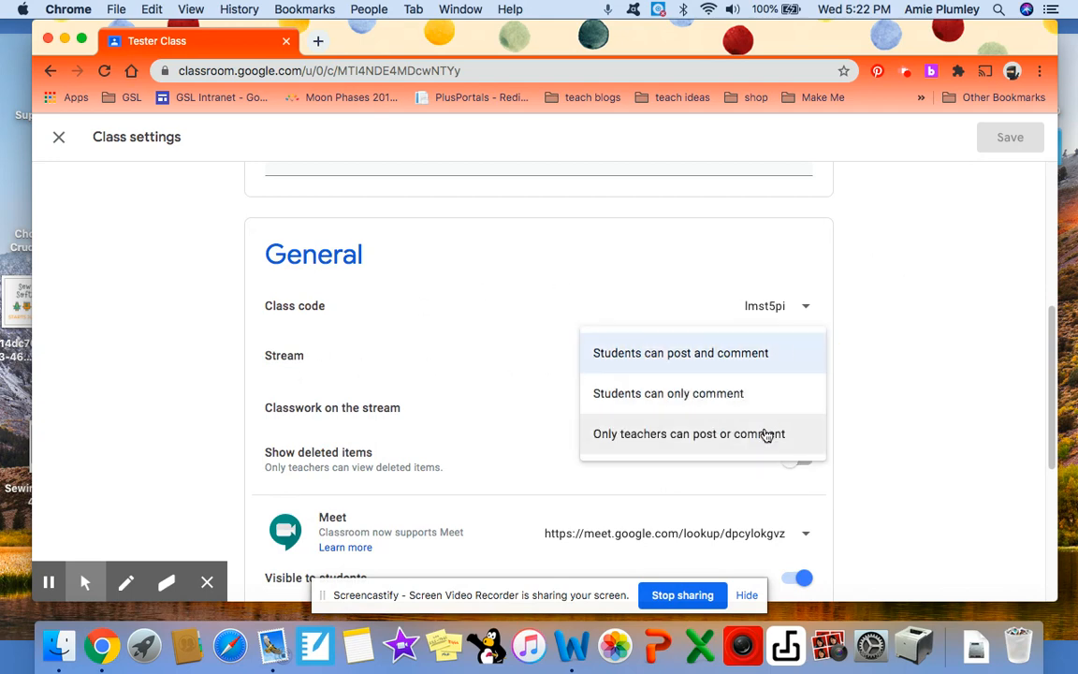
click(766, 434)
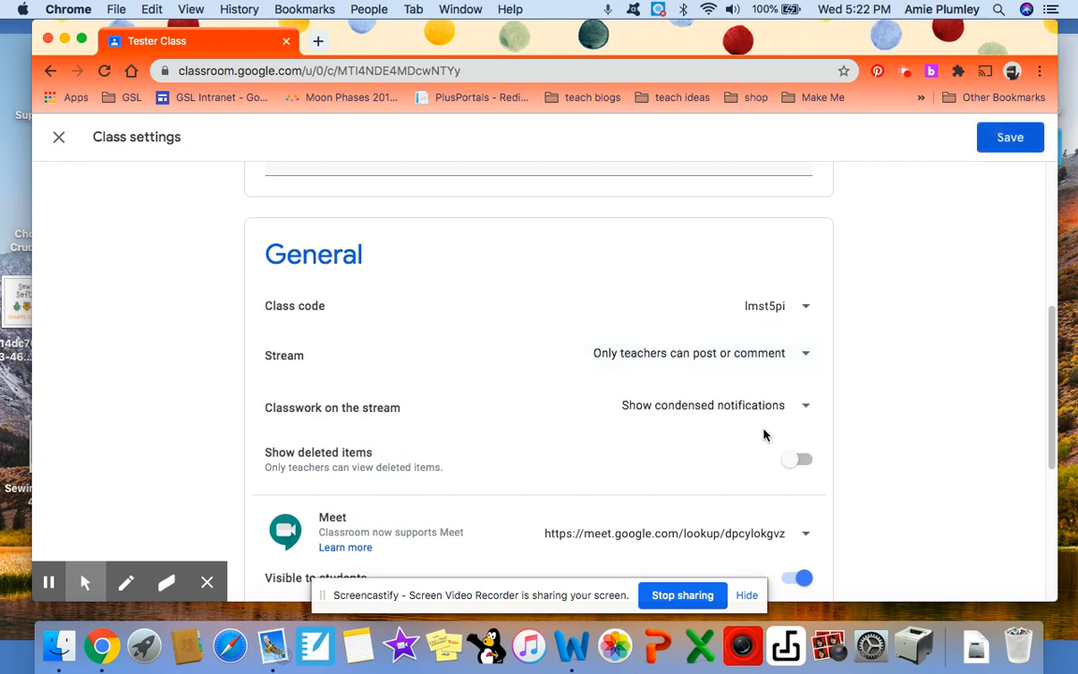
Step: Review the Meet and Grading settings, and leave the class settings discarding the changes
scroll(763, 433, down, 3)
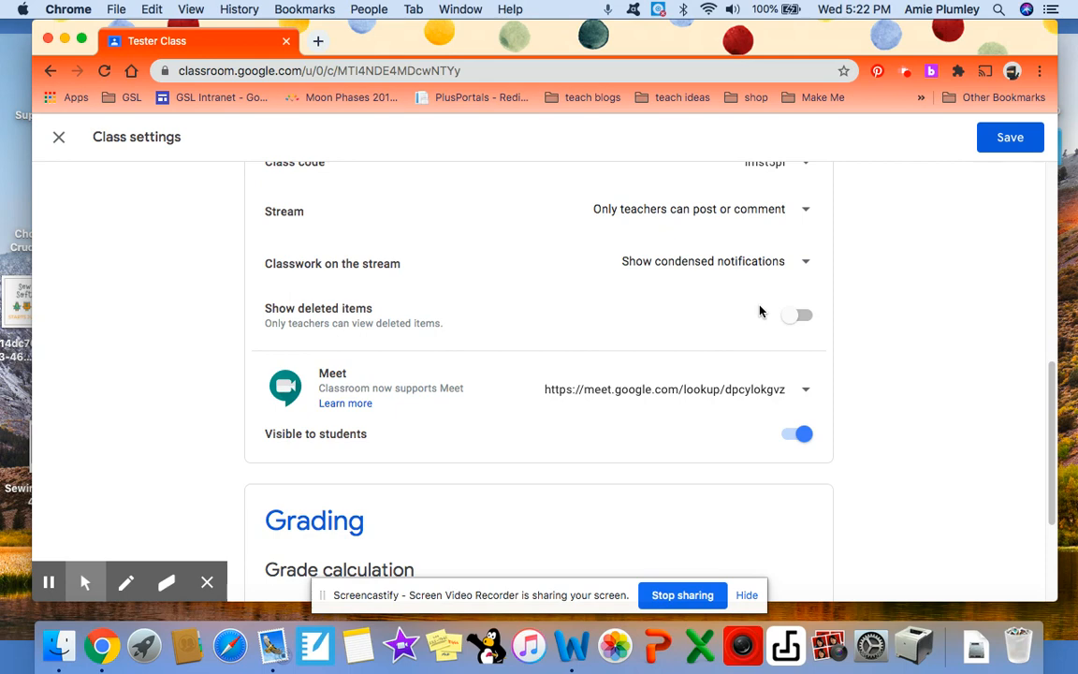
scroll(760, 311, down, 4)
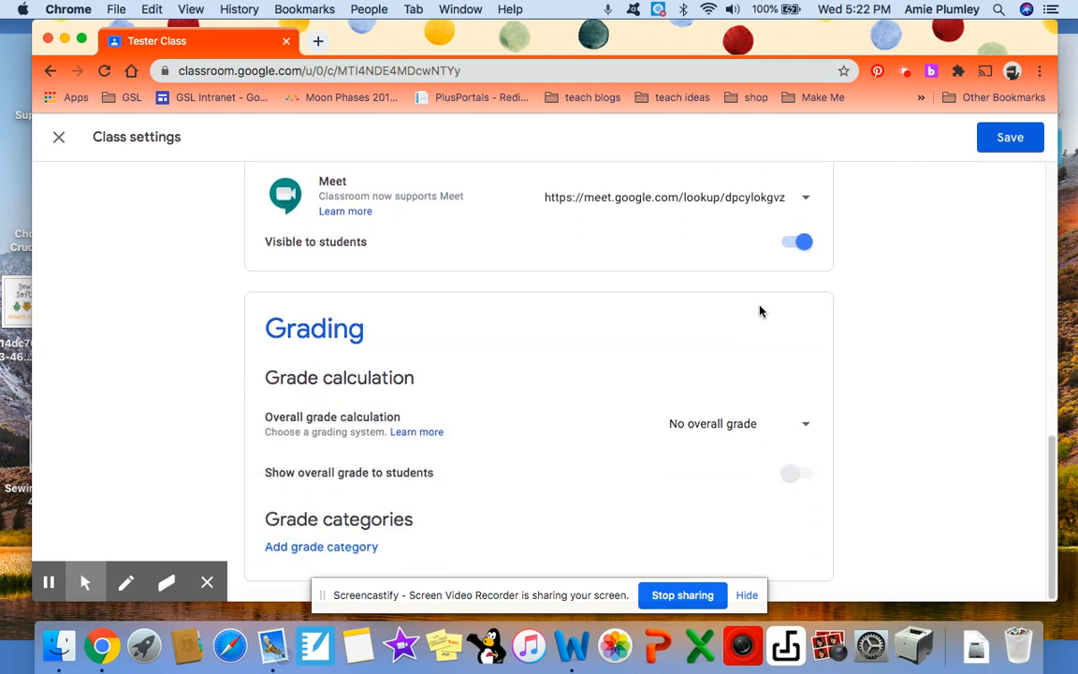
scroll(760, 312, up, 10)
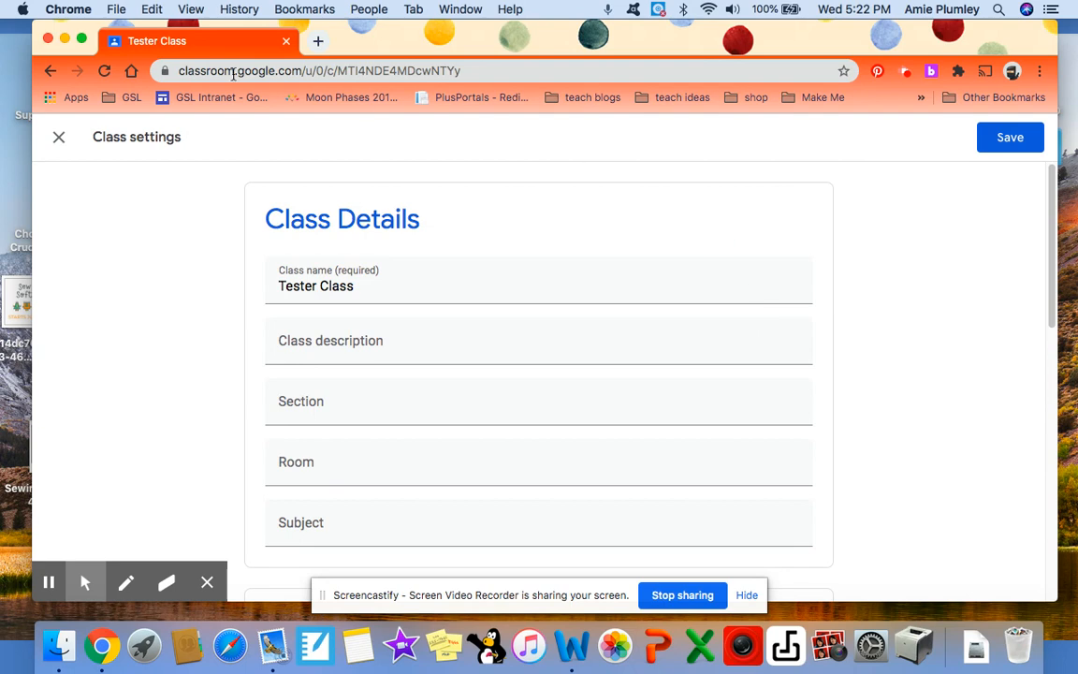
click(62, 141)
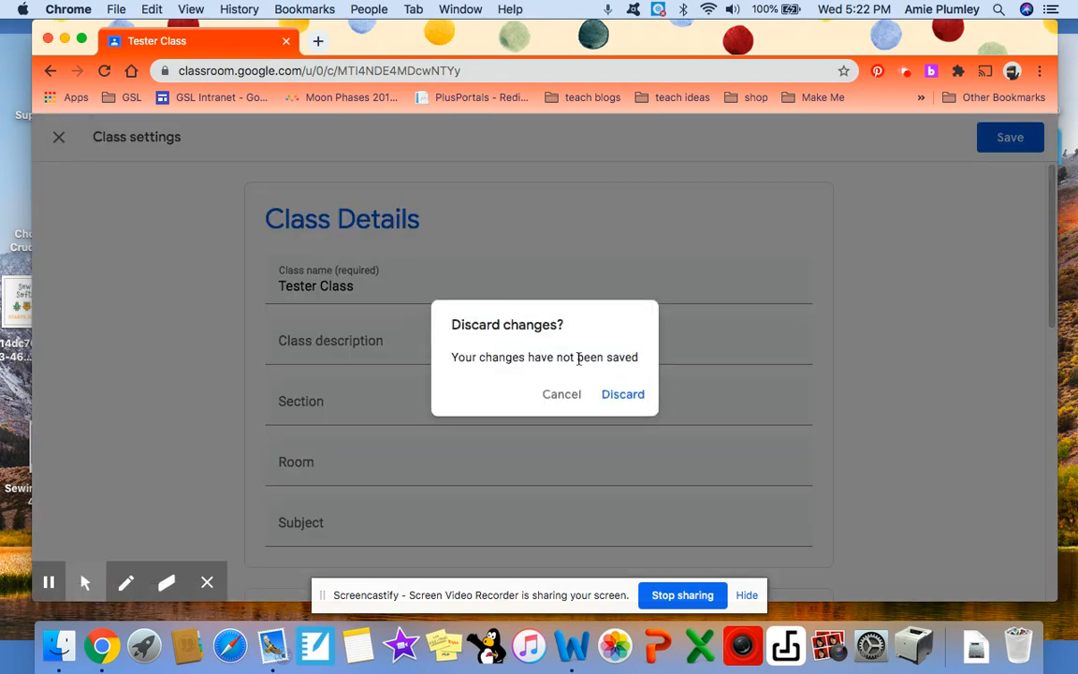
click(620, 395)
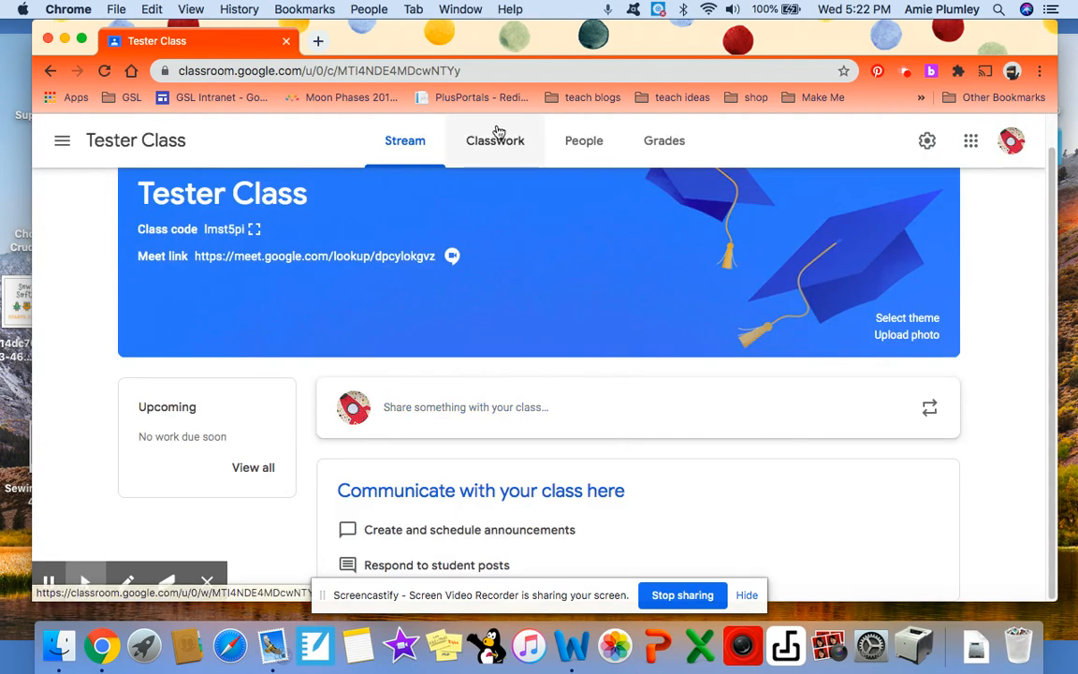
Step: Look through the Classwork, People and Grades pages of Tester Class
click(500, 140)
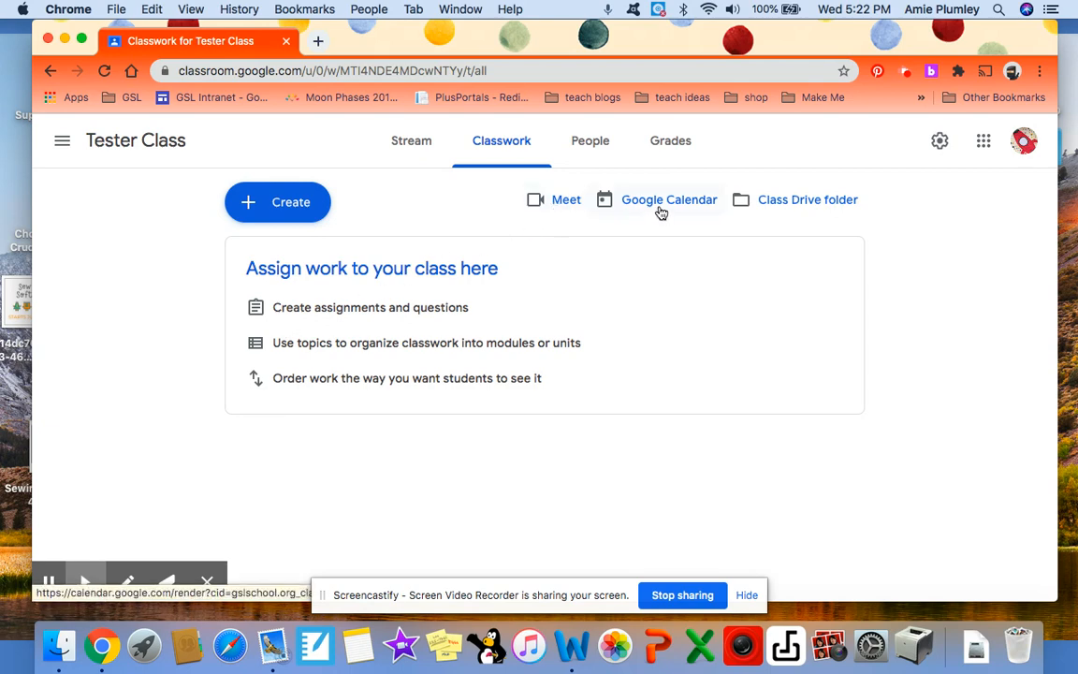
click(589, 141)
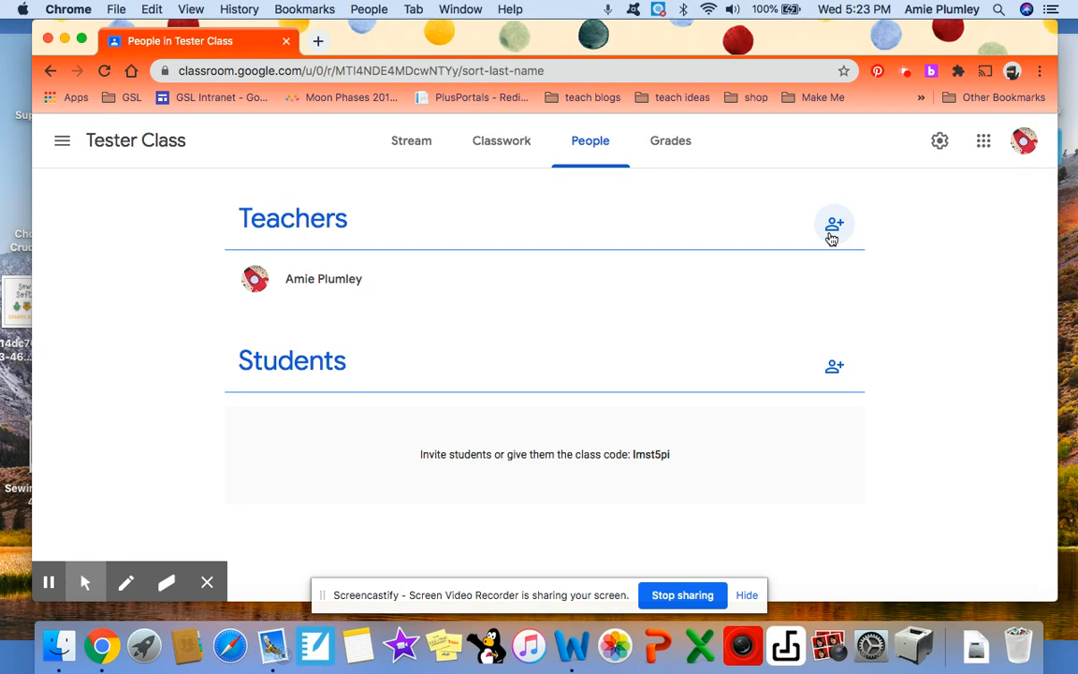
click(680, 154)
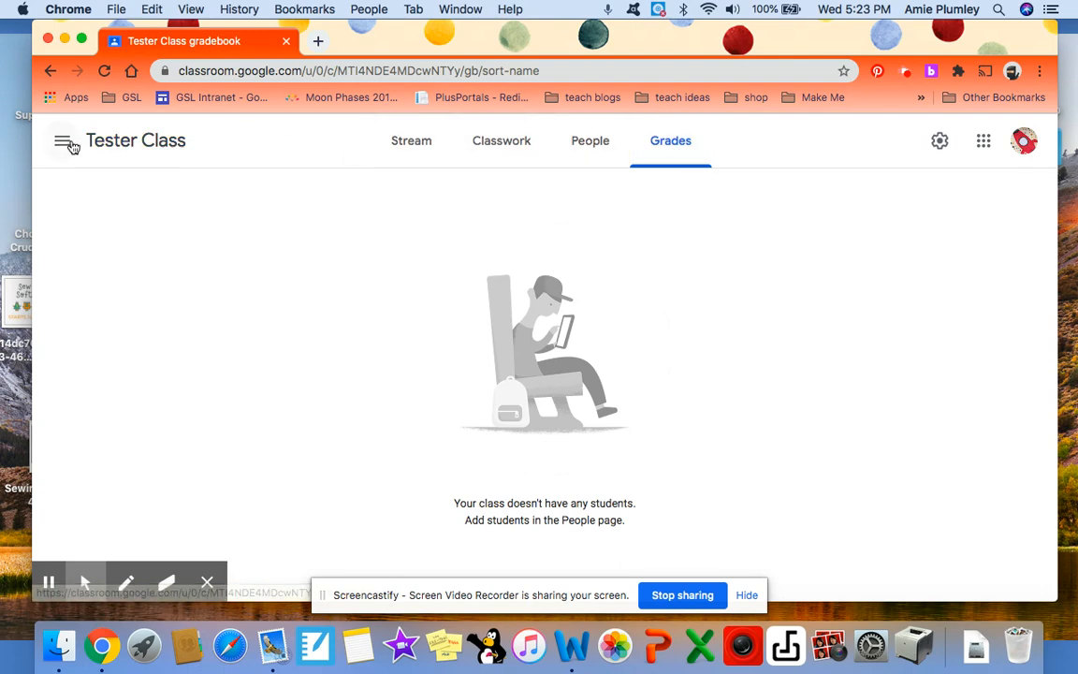
Step: Switch to the first Technology 3 class in the class list and look over its stream posts
click(63, 142)
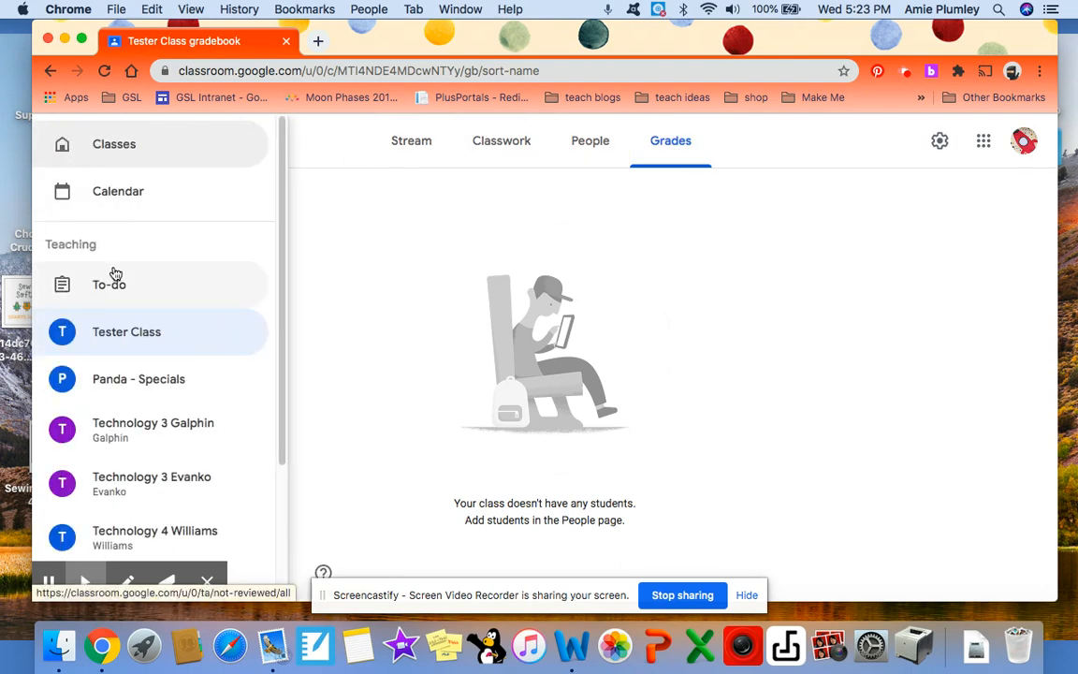
scroll(114, 274, down, 5)
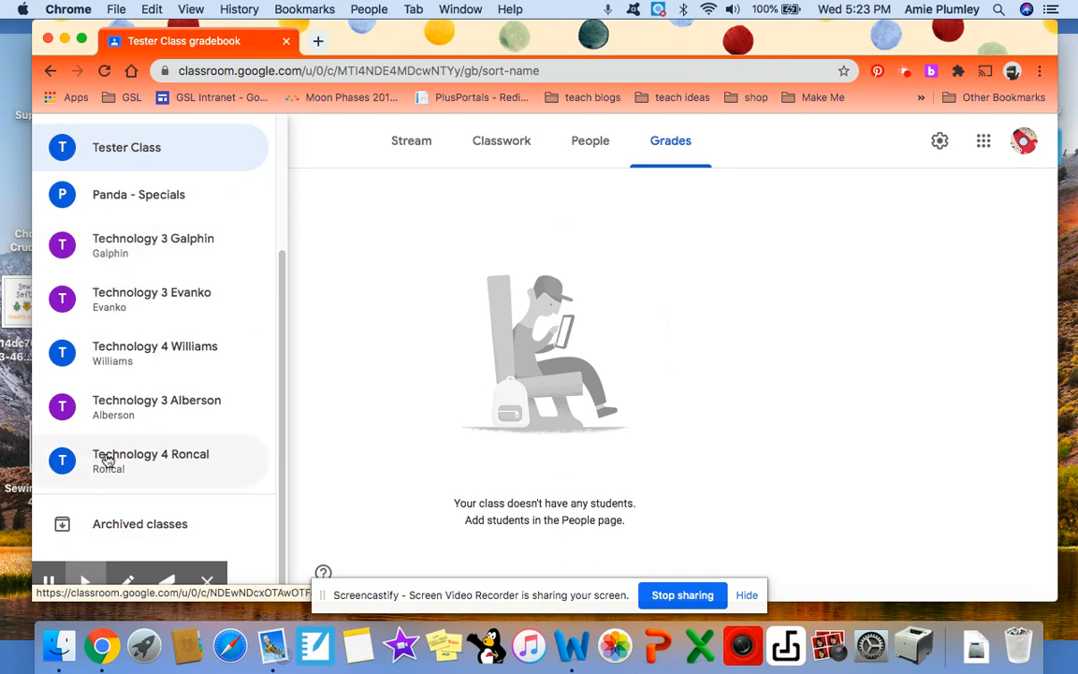
scroll(107, 478, down, 1)
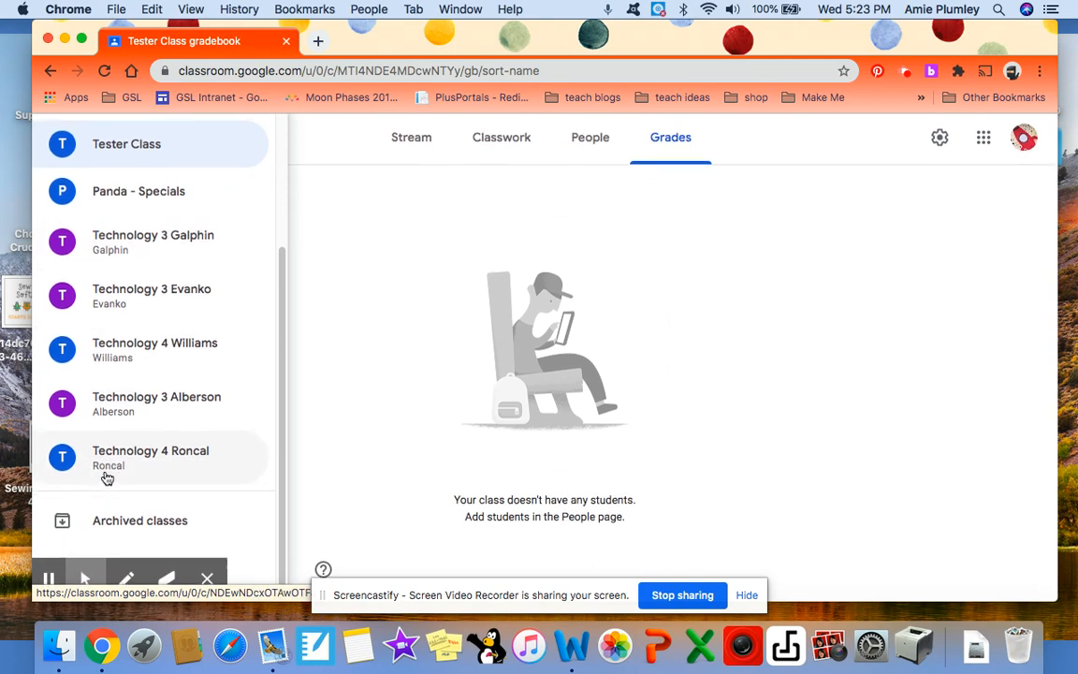
click(103, 245)
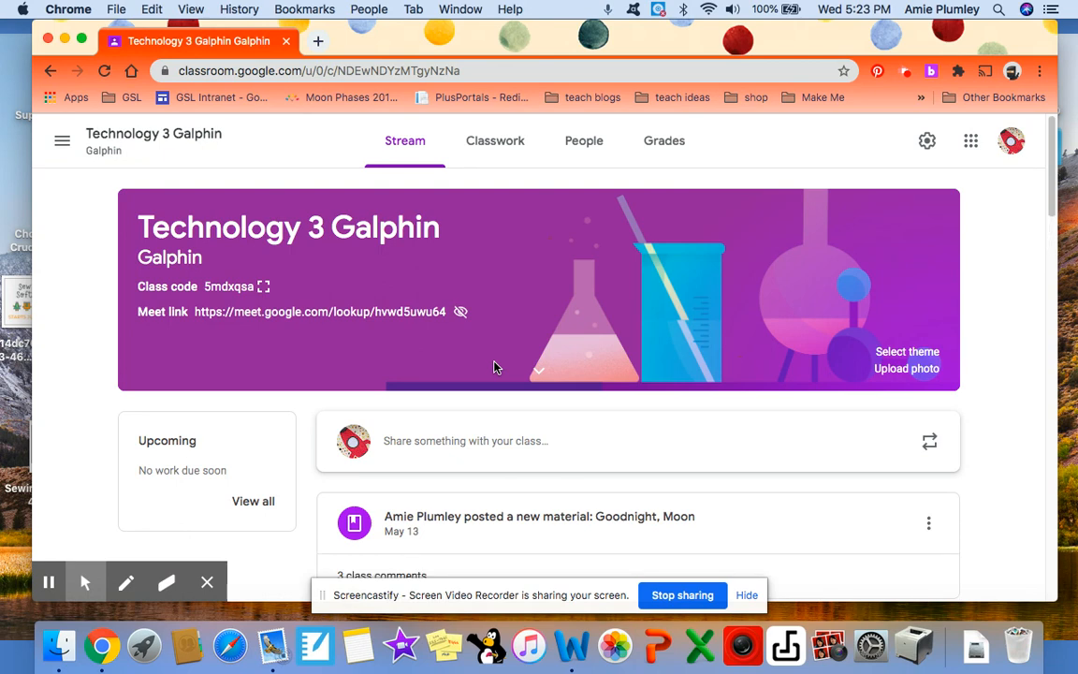
scroll(495, 366, down, 3)
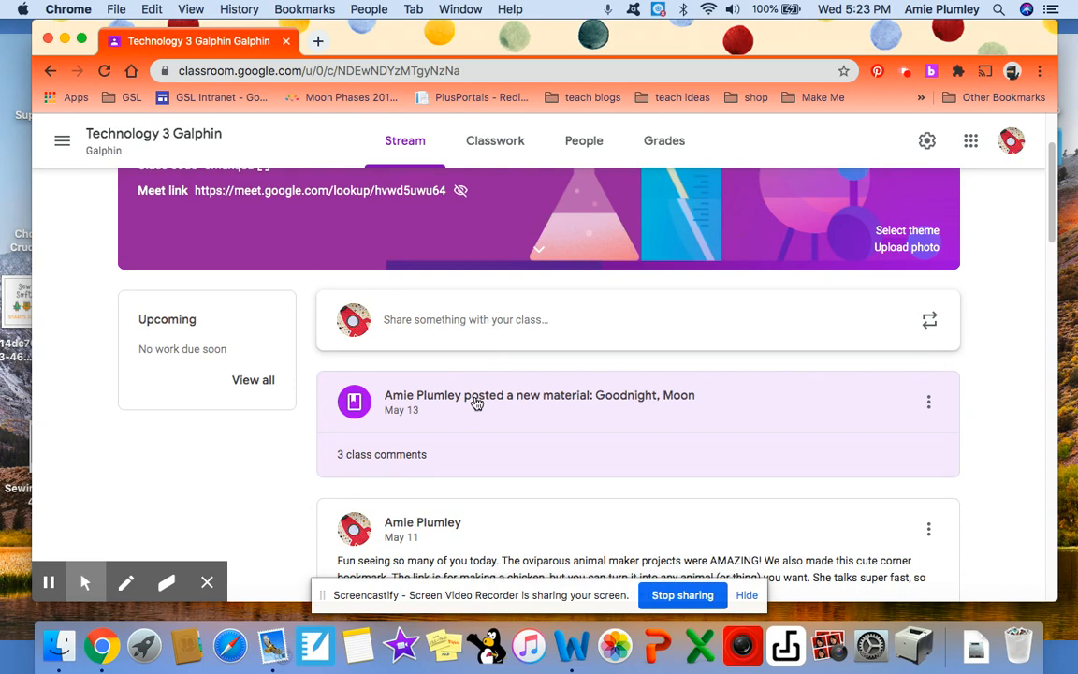
scroll(475, 402, up, 3)
Step: Examine the Technology 3 class's classwork and browse the materials posted under the Techie Tips topic
click(497, 136)
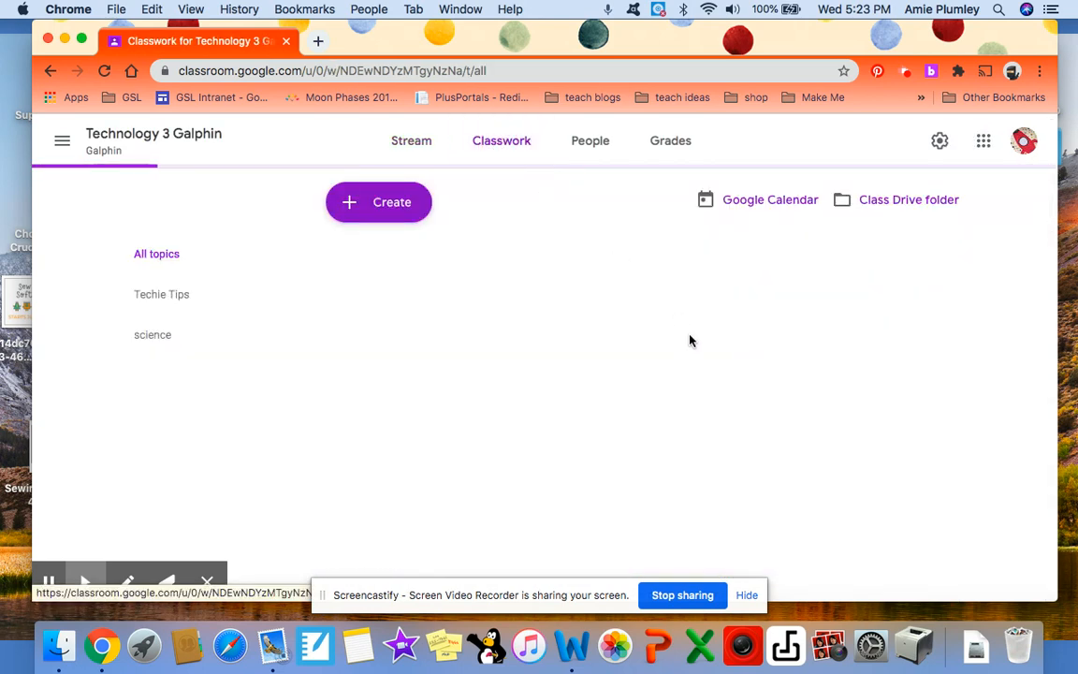
scroll(694, 367, down, 1)
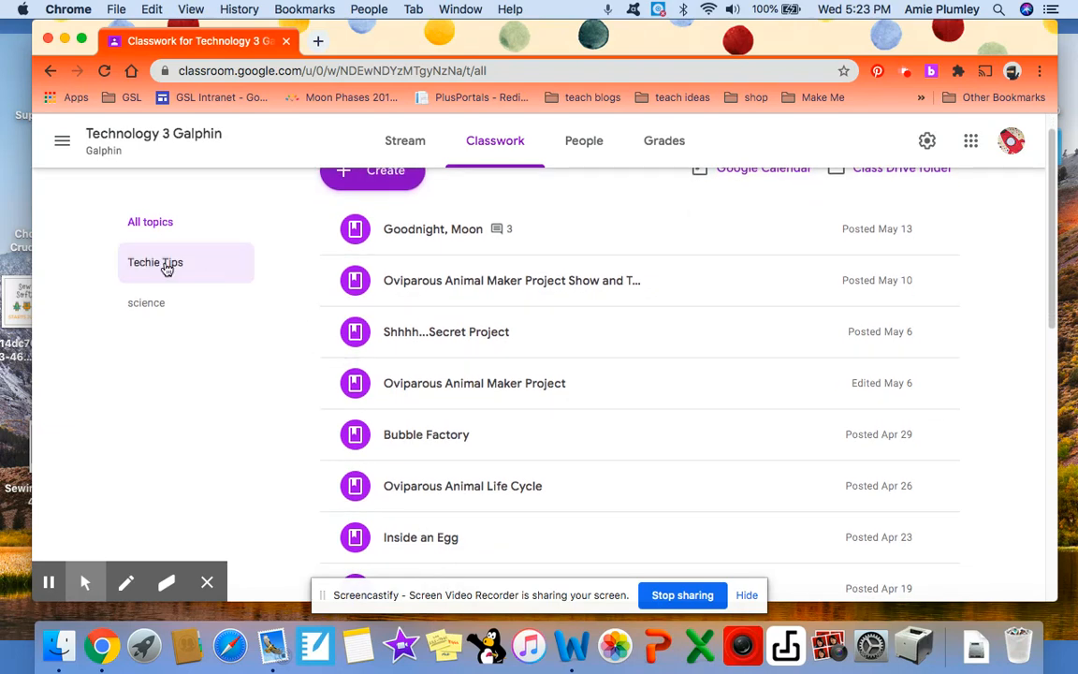
click(157, 266)
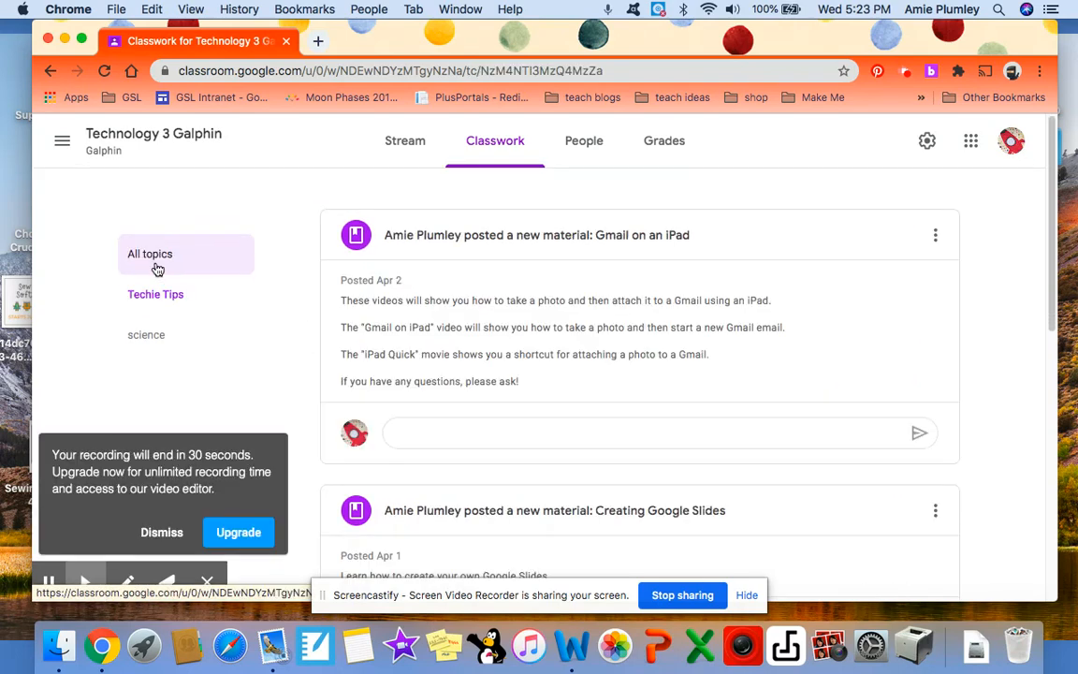
scroll(440, 414, down, 5)
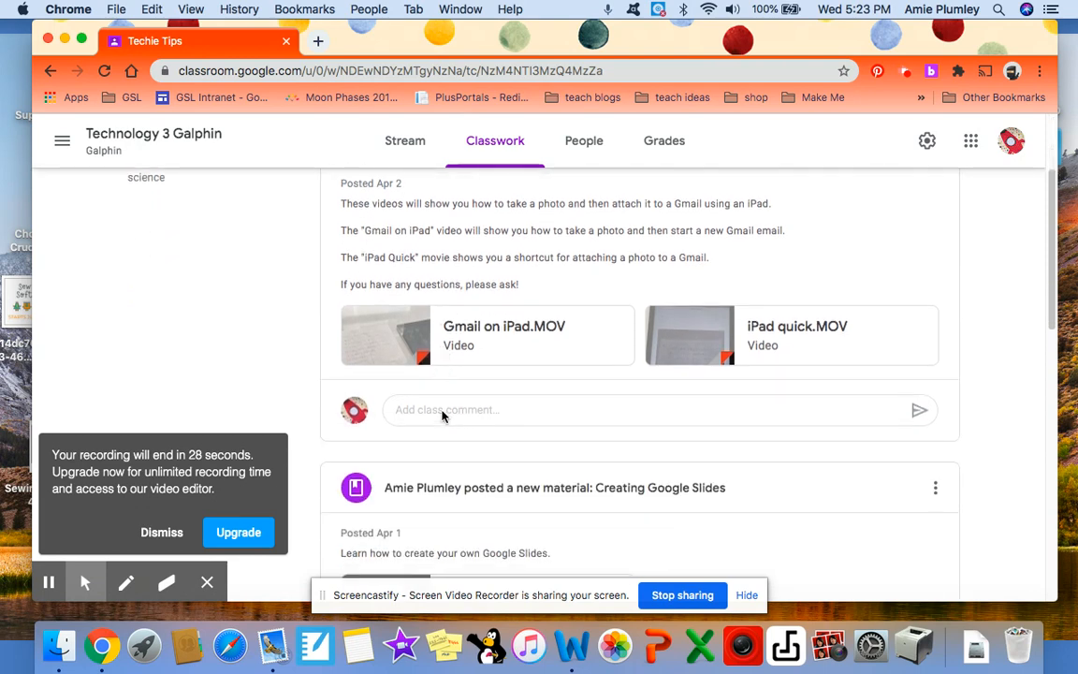
click(157, 534)
scroll(837, 556, down, 5)
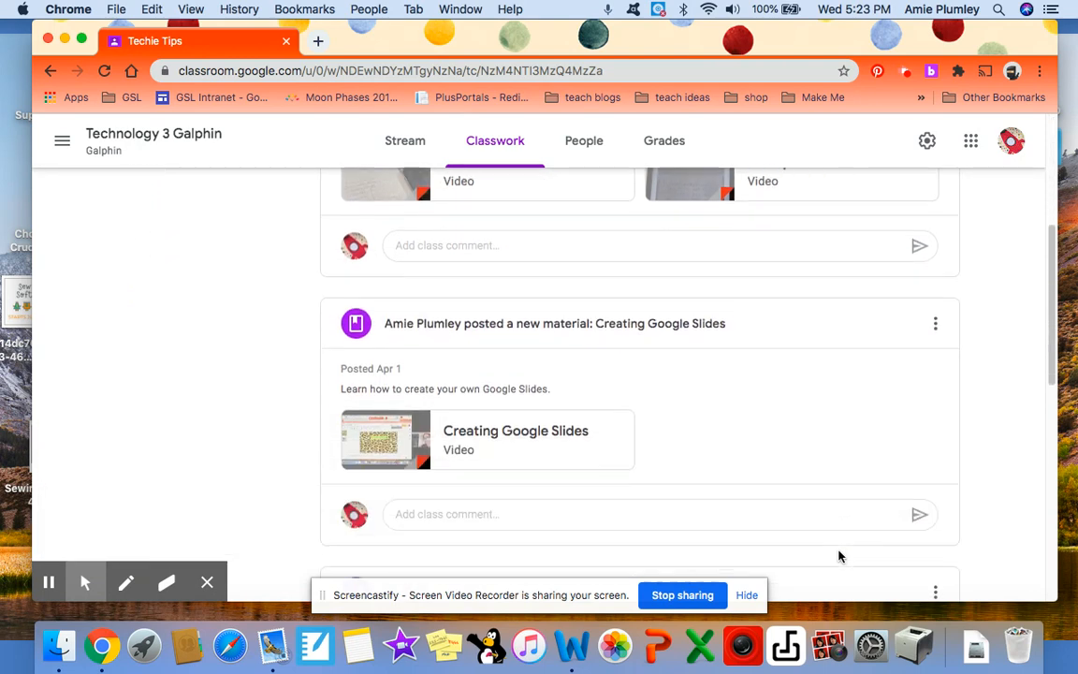